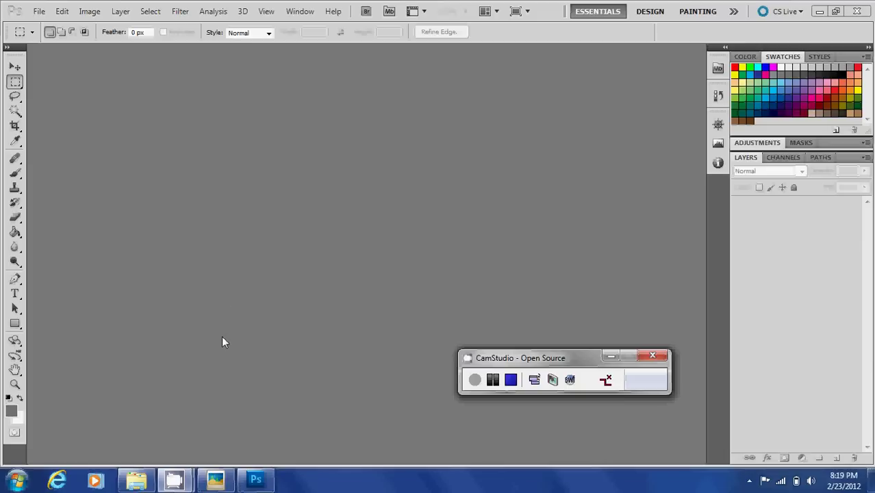
# Preview the panorama, then browse to the Pictures library in Windows Explorer.
pyautogui.click(215, 481)
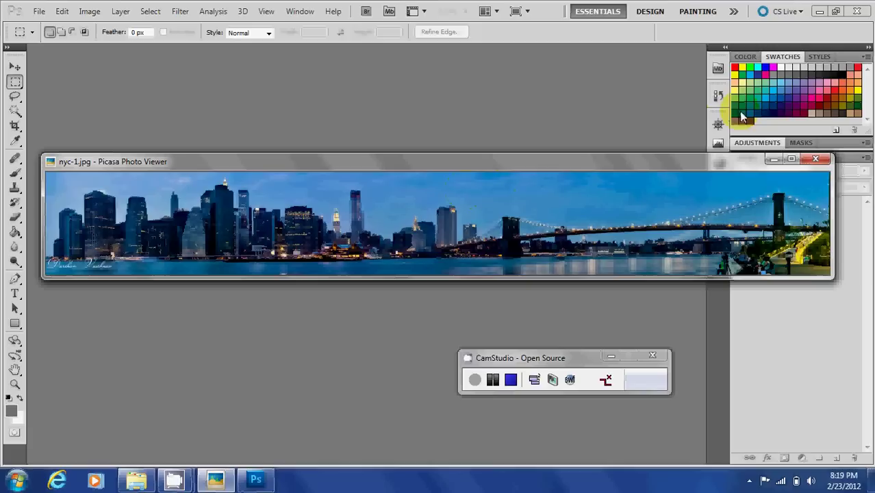
pyautogui.click(775, 161)
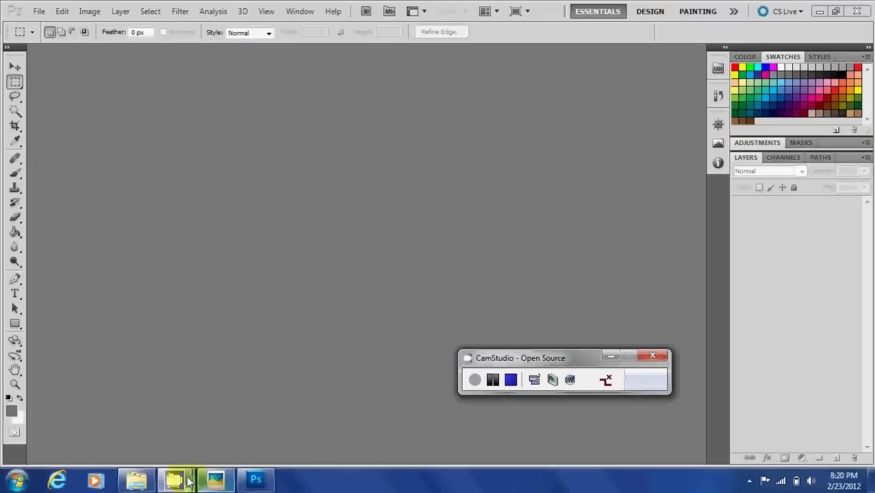
pyautogui.click(149, 479)
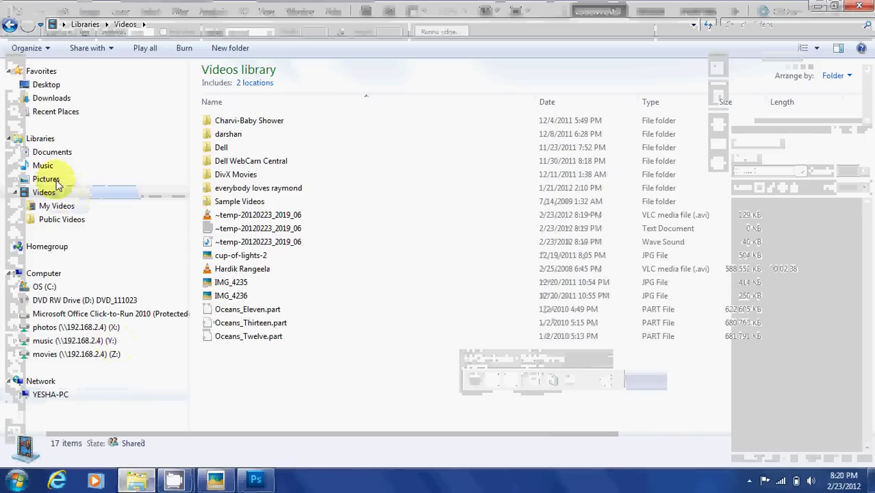
pyautogui.click(55, 180)
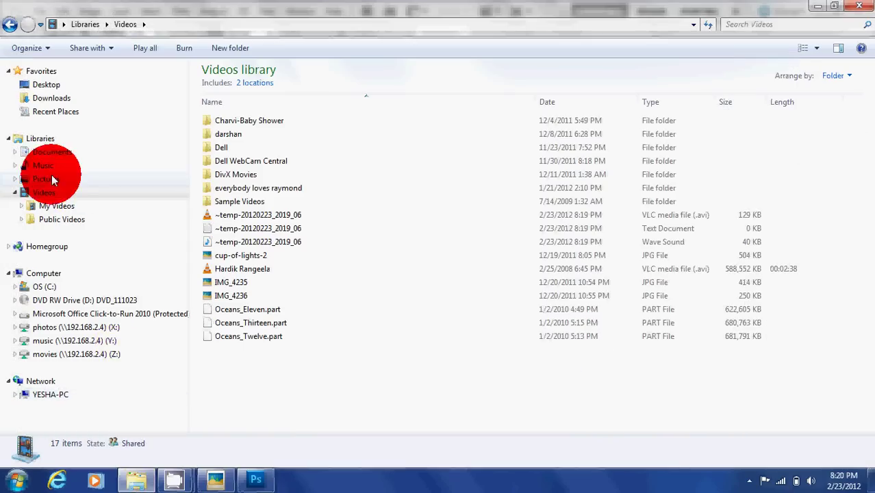
# Drag the nyc-1 image from Explorer onto Photoshop to open it.
pyautogui.click(315, 247)
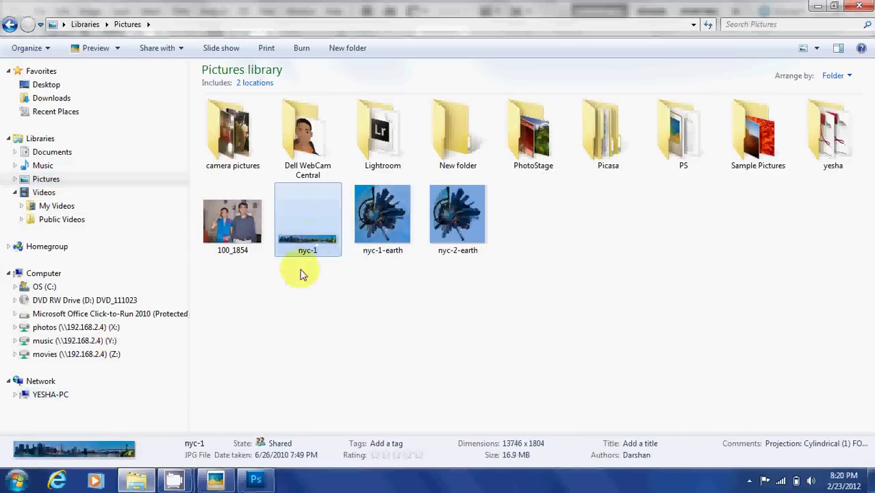
pyautogui.click(267, 481)
pyautogui.click(134, 483)
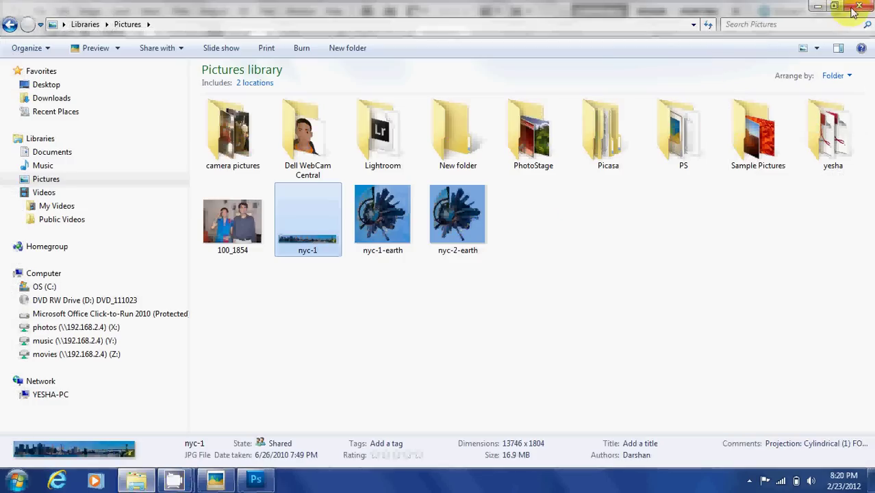
pyautogui.click(833, 6)
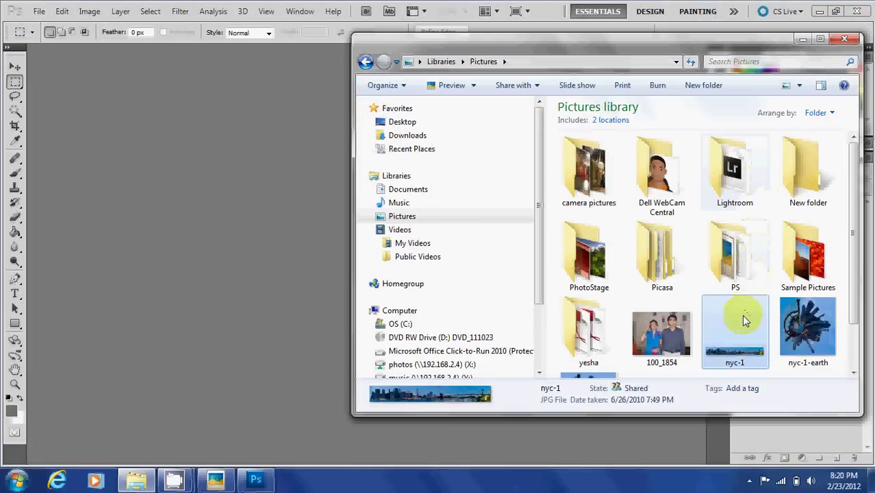
pyautogui.moveTo(734, 328); pyautogui.dragTo(239, 322)
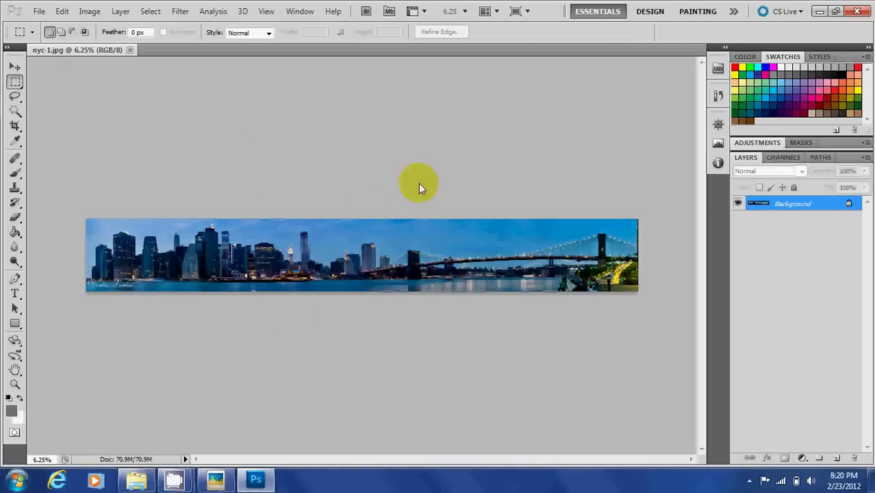
# Look through the Filter menu without applying any filter.
pyautogui.click(470, 254)
pyautogui.click(504, 250)
pyautogui.click(180, 11)
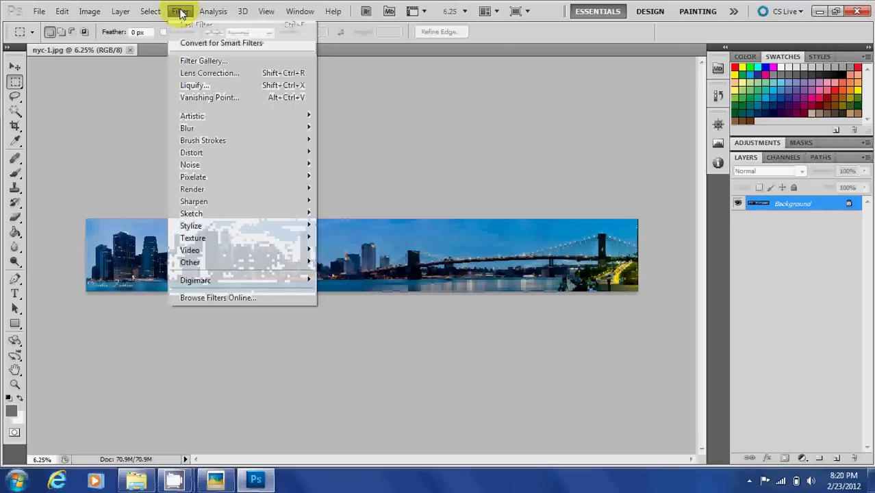
pyautogui.click(99, 133)
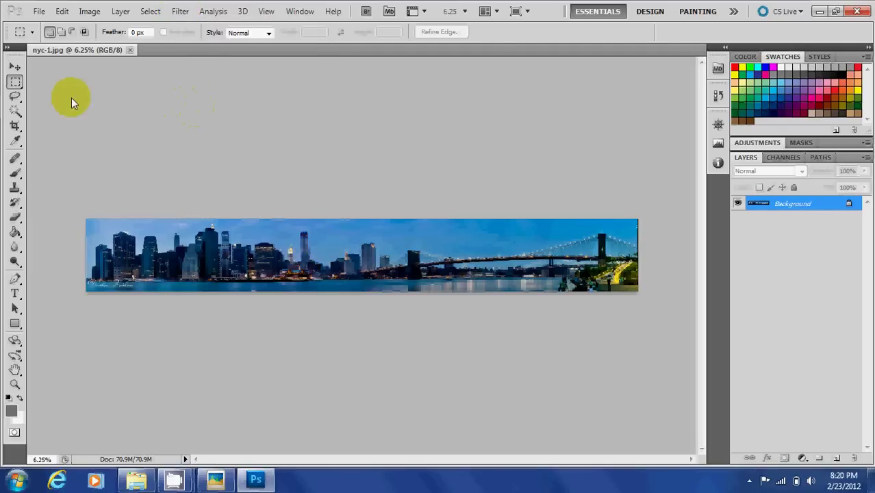
# Duplicate the Background layer to create a Background copy layer.
pyautogui.click(15, 67)
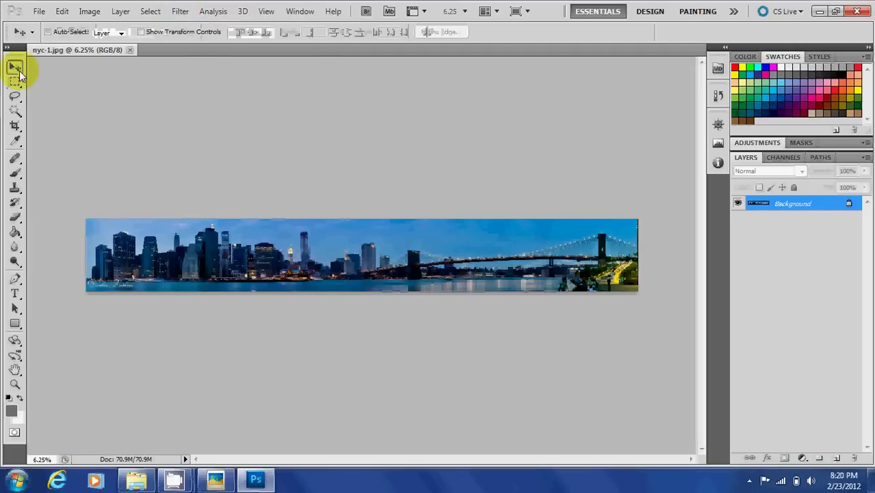
pyautogui.rightClick(779, 208)
pyautogui.click(783, 234)
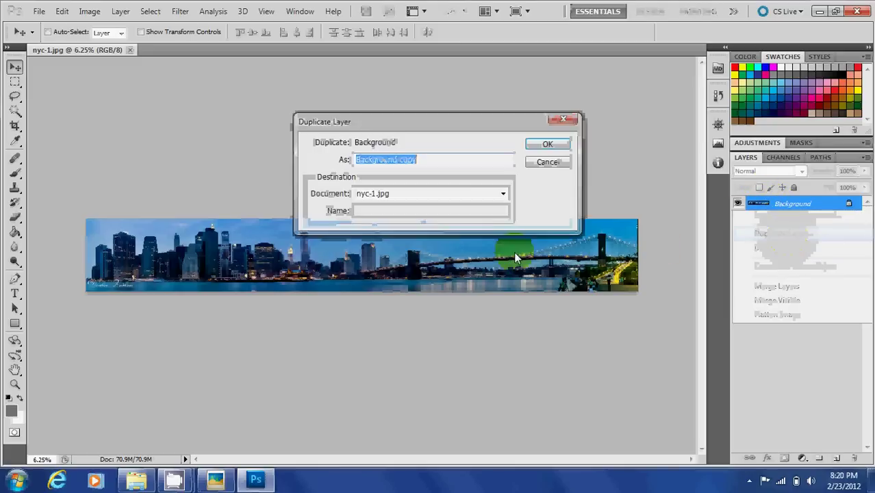
pyautogui.click(550, 144)
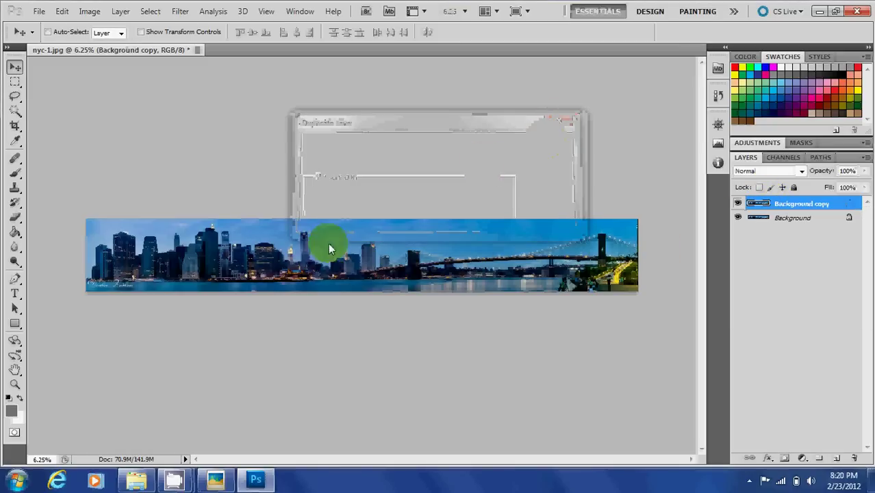
pyautogui.rightClick(232, 235)
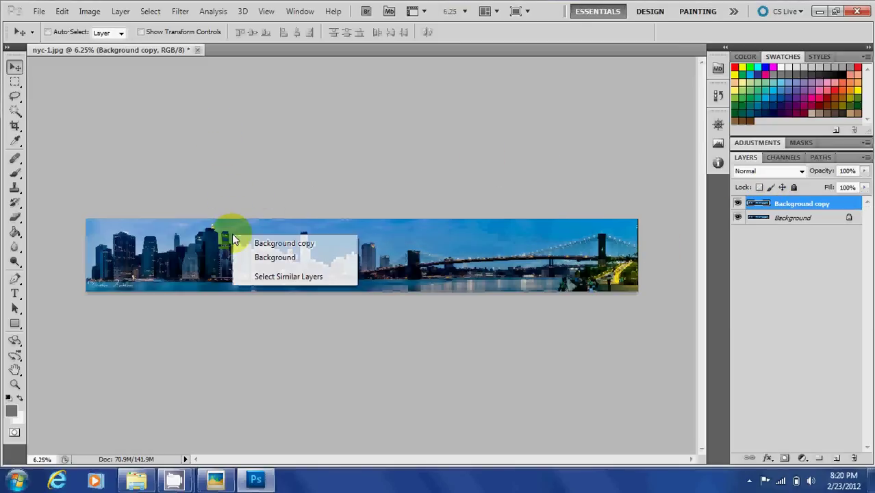
# Resize the panorama to 8000 × 8000 pixels with proportions unconstrained.
pyautogui.click(90, 13)
pyautogui.click(91, 14)
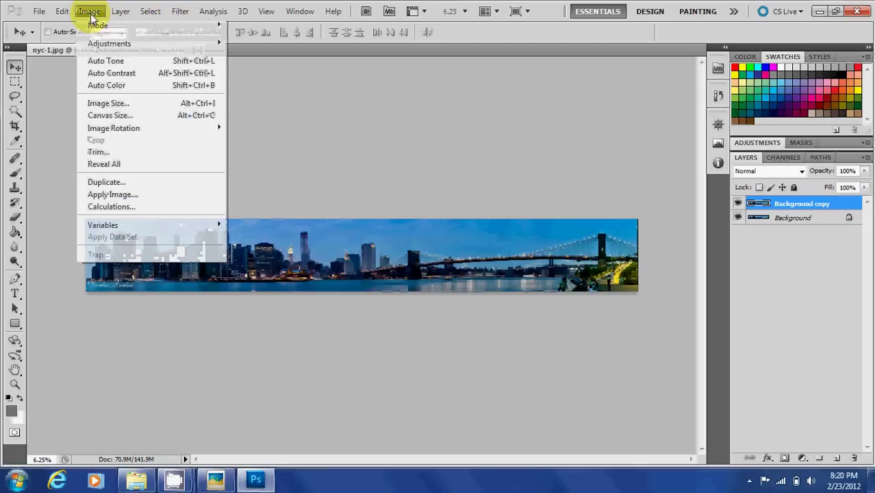
pyautogui.click(140, 104)
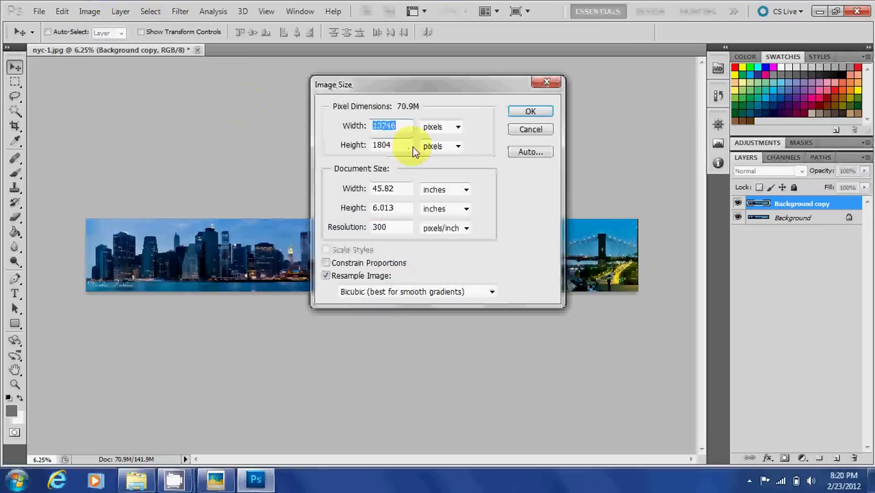
pyautogui.write('800')
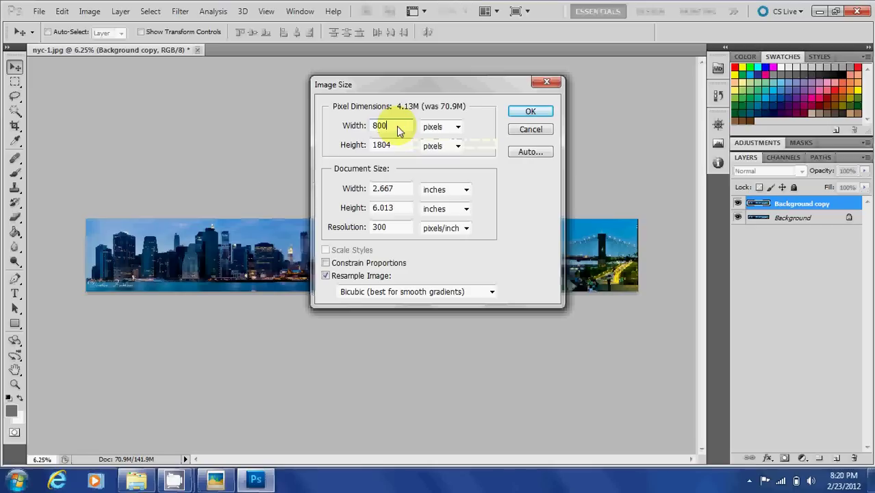
pyautogui.write('0')
pyautogui.press('Tab')
pyautogui.press('Tab')
pyautogui.write('8000')
pyautogui.click(534, 111)
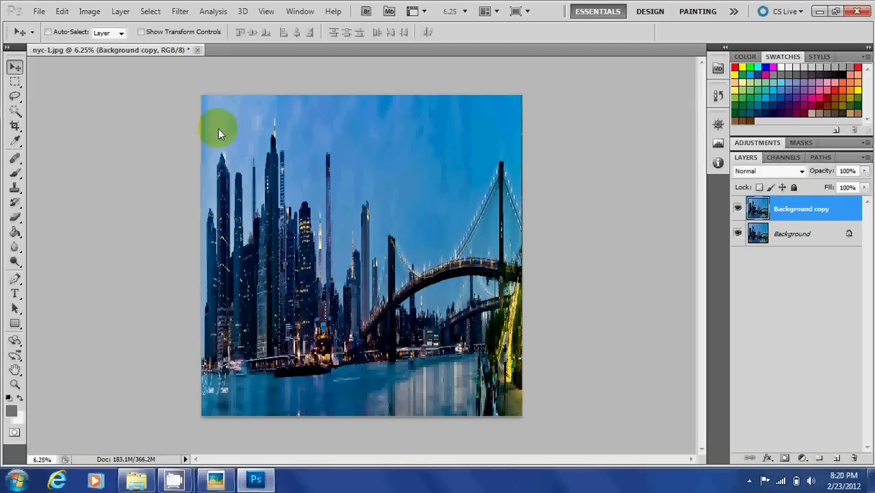
# Rotate the squared skyline 180° so it is upside down.
pyautogui.click(335, 204)
pyautogui.click(243, 235)
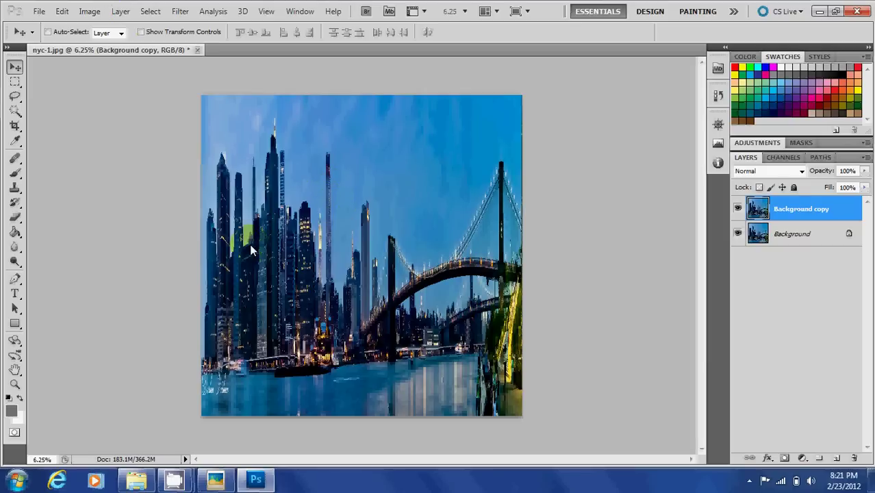
pyautogui.click(91, 14)
pyautogui.moveTo(114, 128)
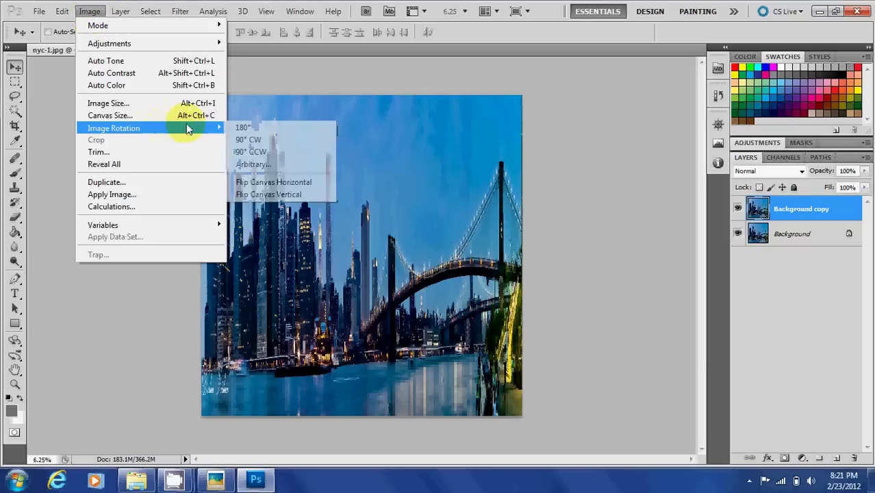
pyautogui.click(245, 128)
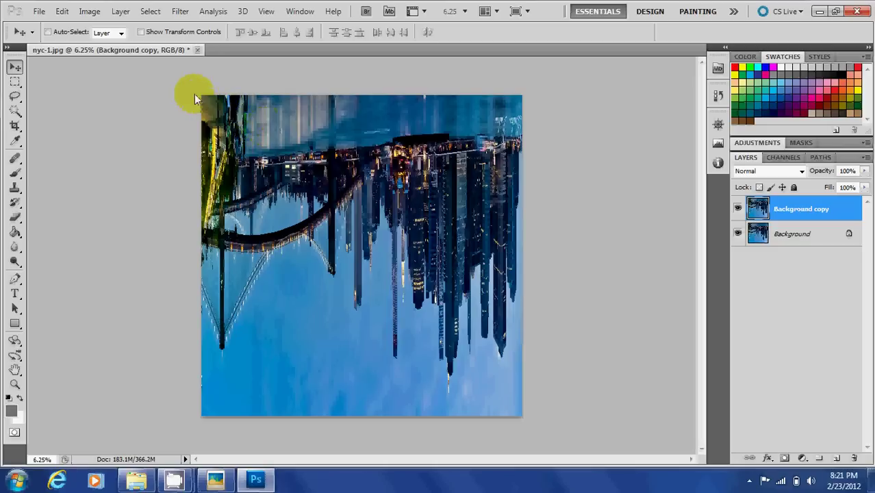
# Apply Polar Coordinates (Rectangular to Polar) to create the little planet.
pyautogui.click(178, 12)
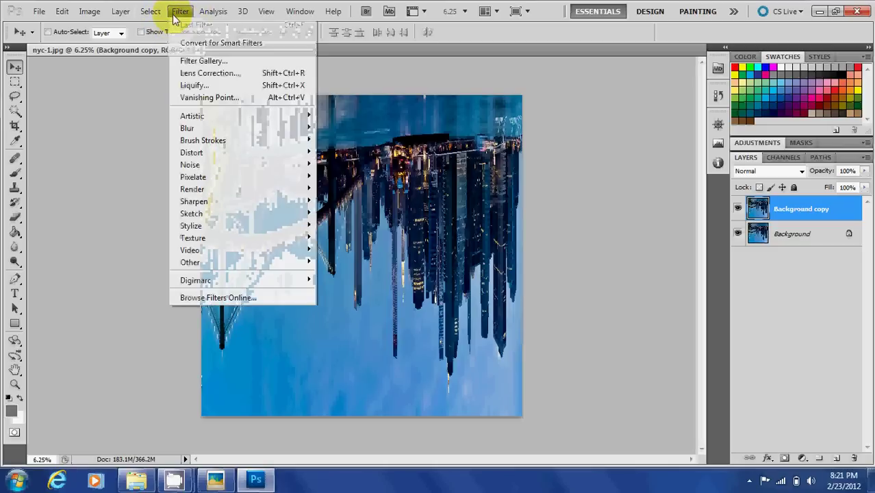
pyautogui.moveTo(240, 152)
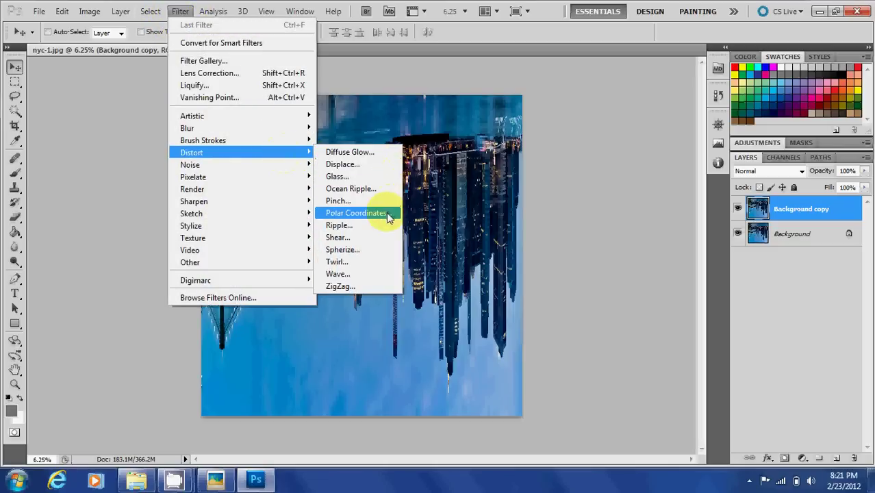
pyautogui.click(385, 217)
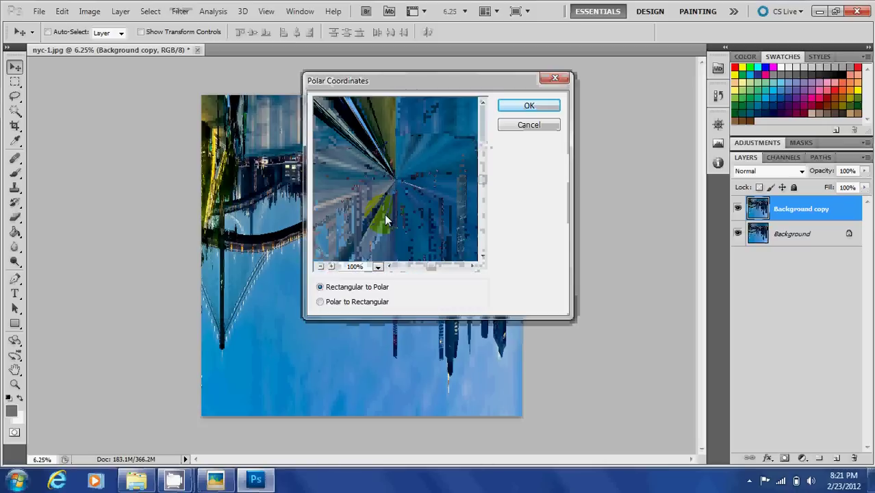
pyautogui.click(543, 111)
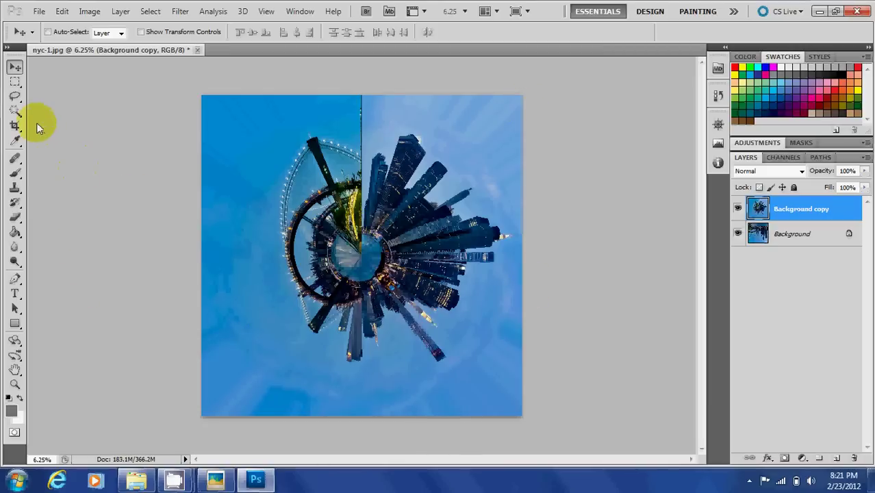
pyautogui.click(14, 125)
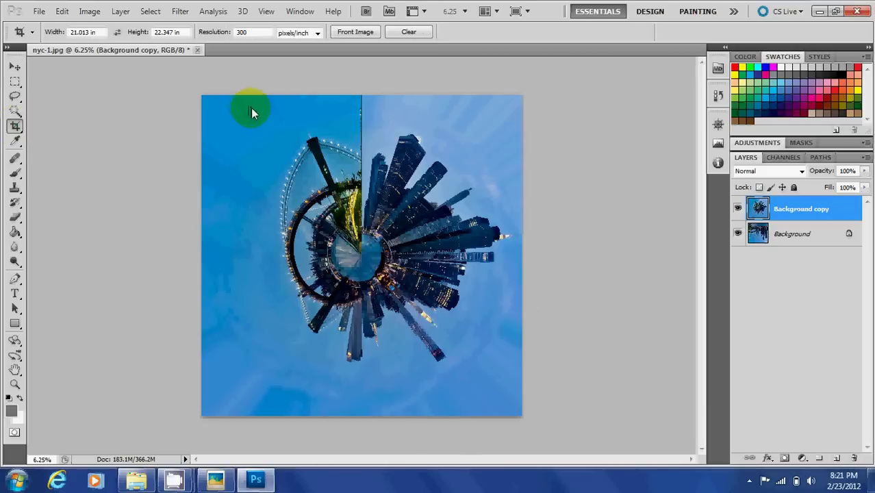
pyautogui.moveTo(251, 108); pyautogui.dragTo(539, 382)
pyautogui.moveTo(539, 381); pyautogui.dragTo(590, 382)
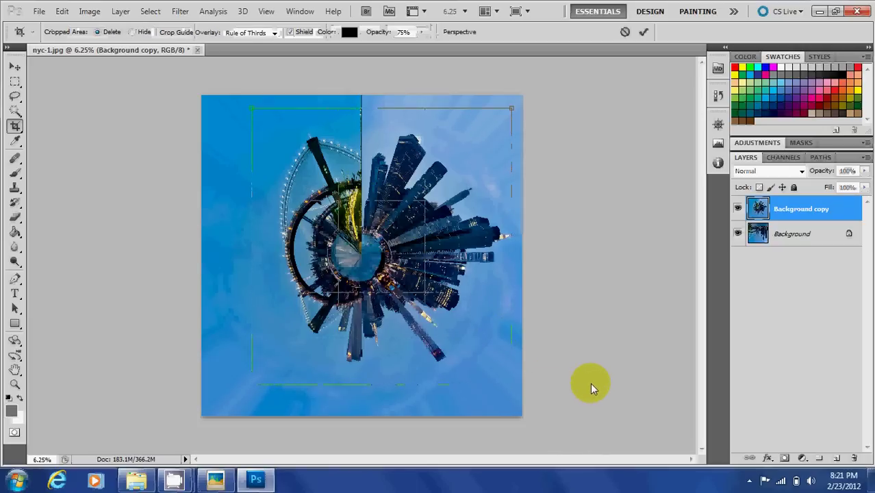
pyautogui.press('Return')
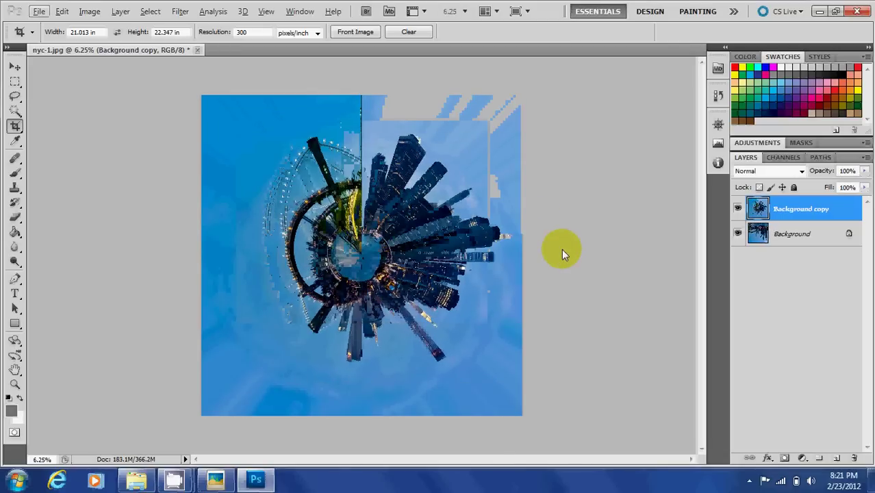
pyautogui.click(460, 57)
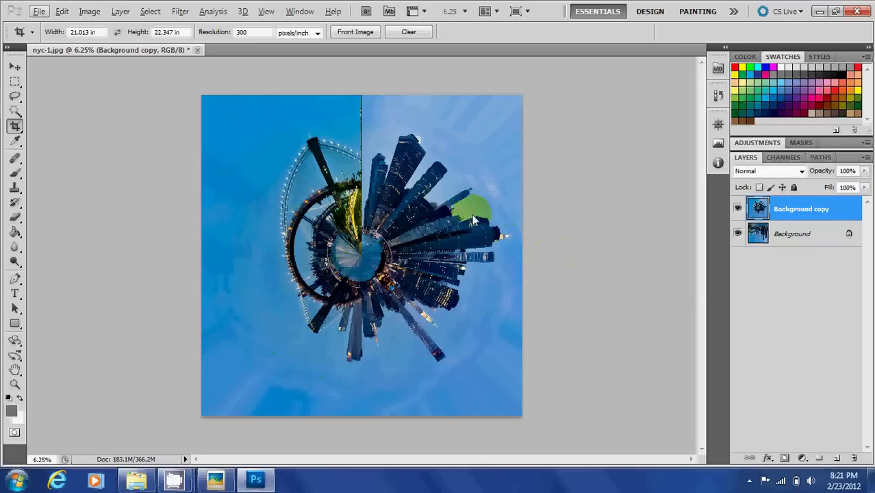
pyautogui.click(368, 111)
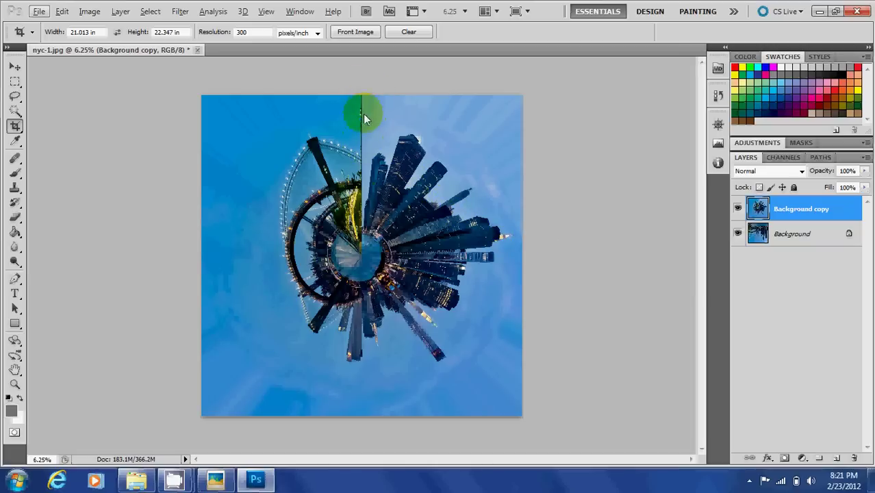
pyautogui.click(334, 142)
pyautogui.click(421, 101)
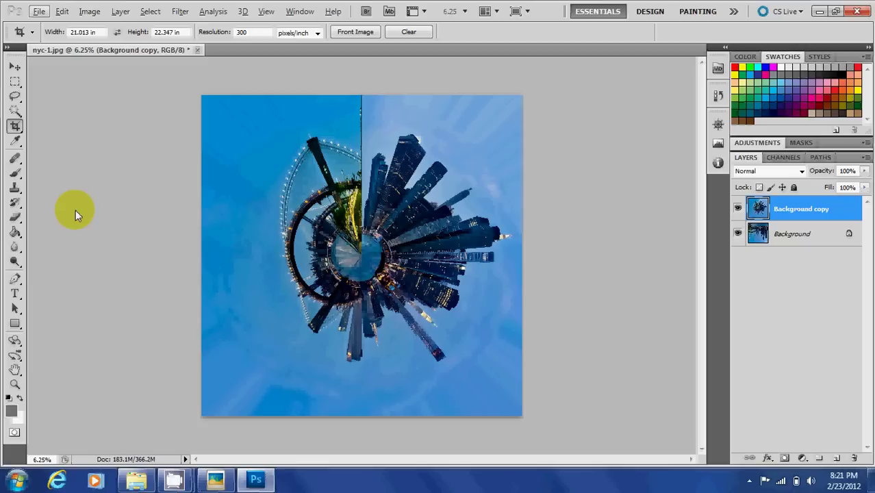
pyautogui.click(503, 180)
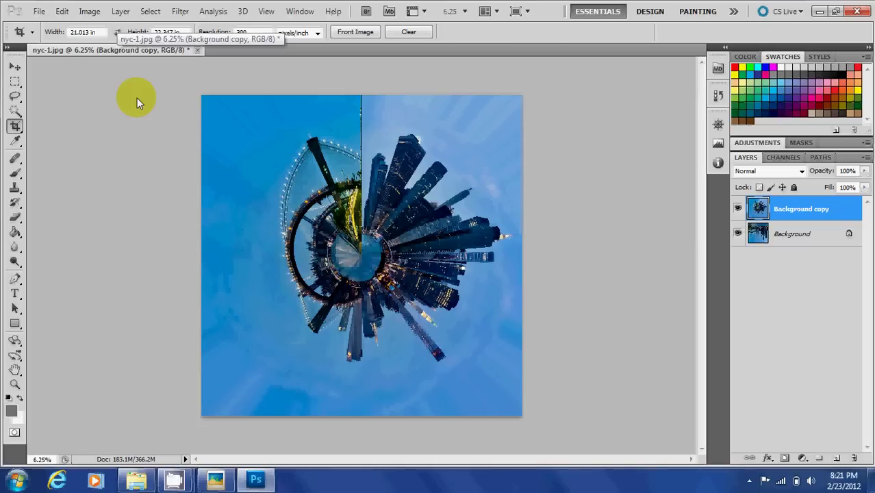
# Undo the polar distortion and rotate the image 180° back upright.
pyautogui.hotkey('ctrl', 'z')
pyautogui.click(121, 12)
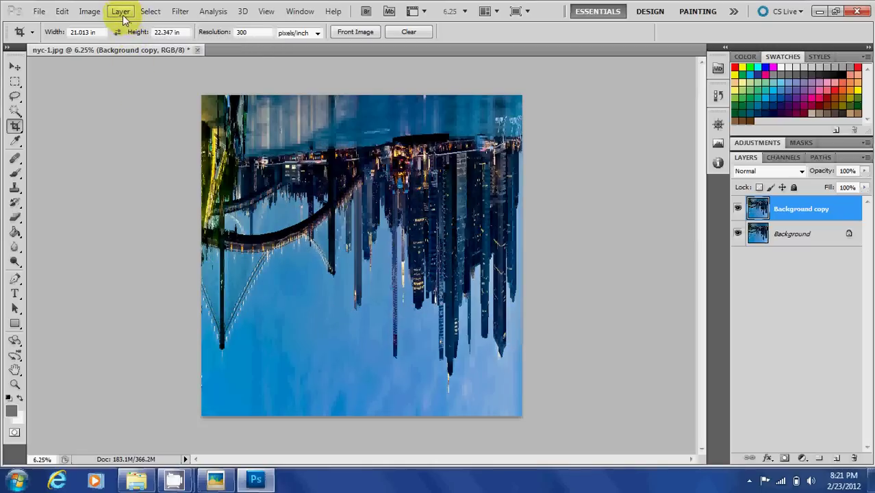
pyautogui.click(90, 13)
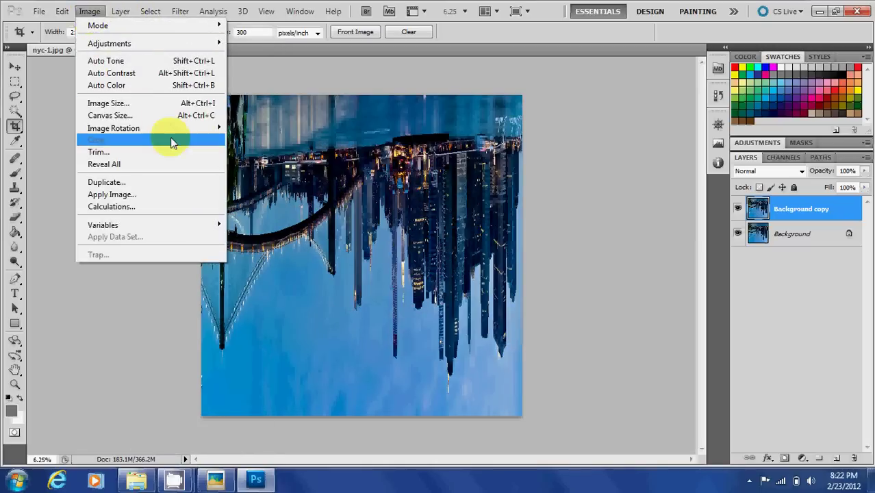
pyautogui.click(166, 129)
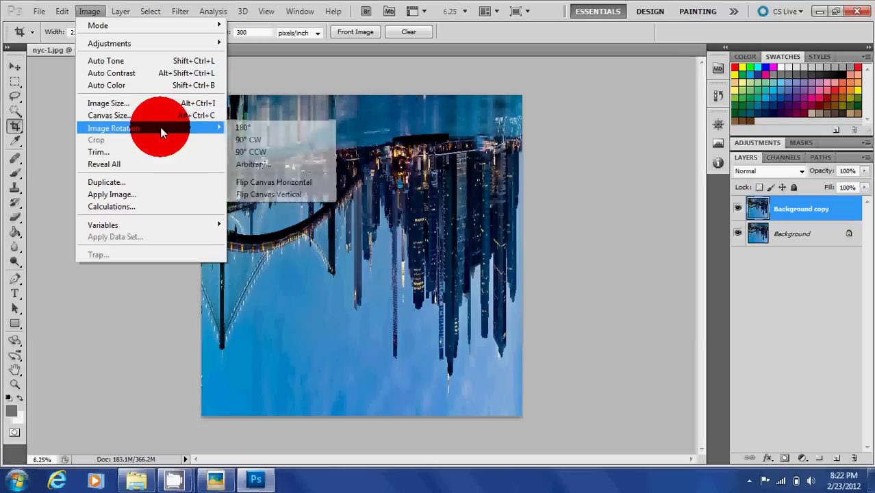
pyautogui.click(250, 128)
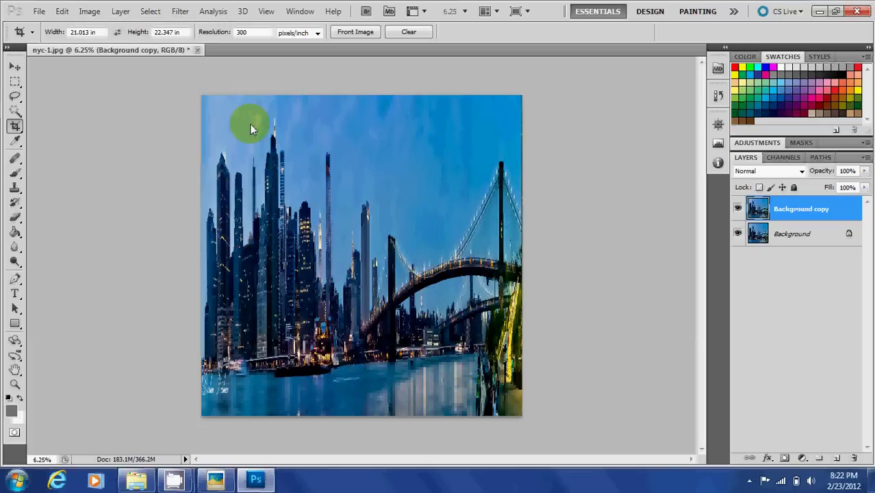
# Bring up the Polar Coordinates filter settings for the upright skyline.
pyautogui.click(123, 11)
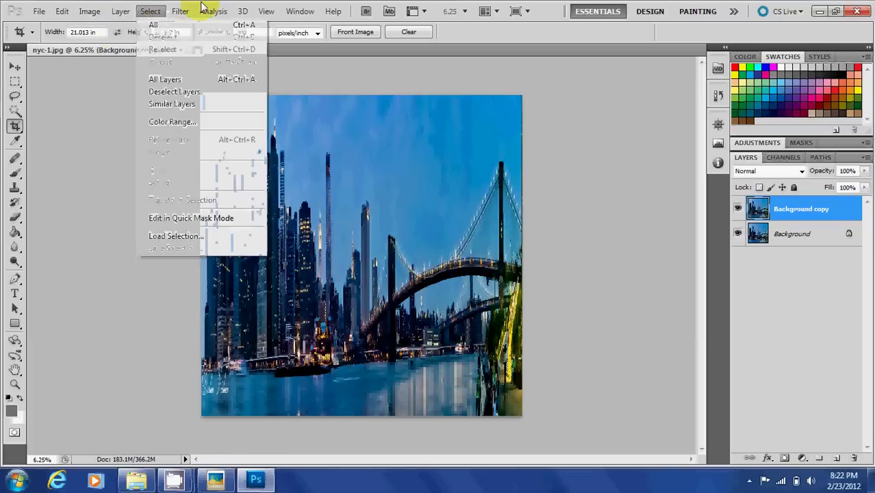
pyautogui.click(180, 13)
pyautogui.click(179, 13)
pyautogui.moveTo(192, 153)
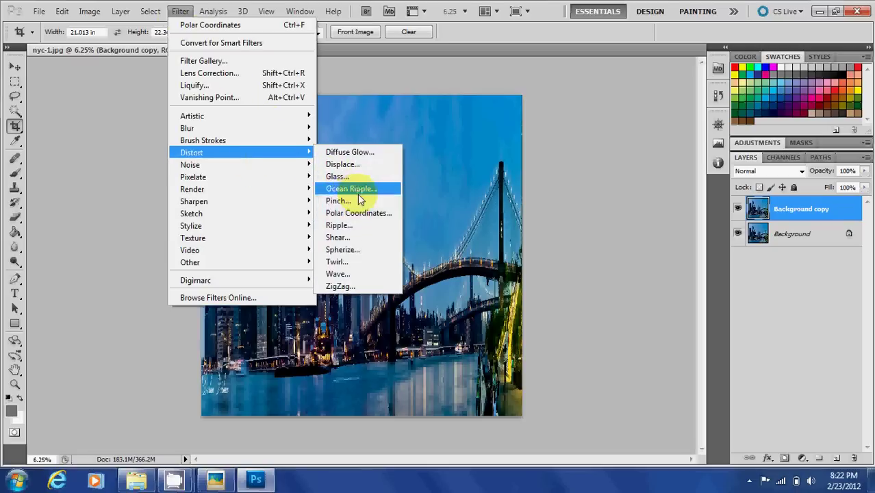
pyautogui.click(359, 213)
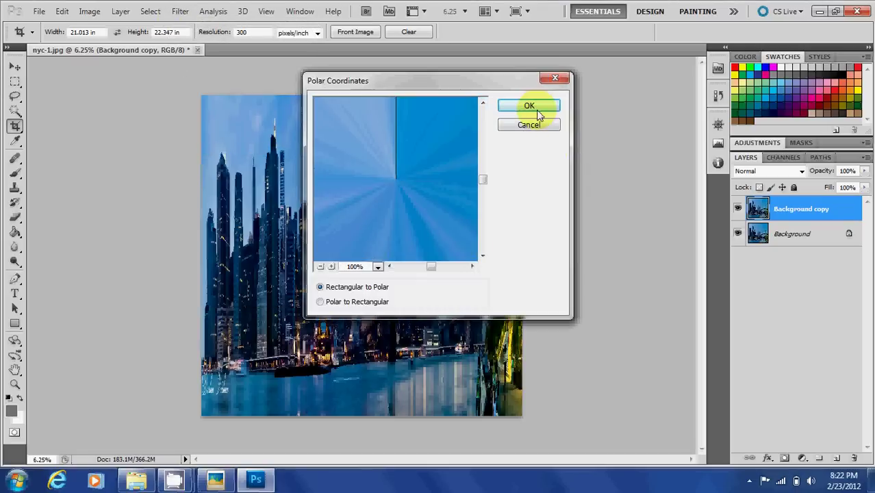
# Apply Rectangular to Polar to wrap the upright skyline into a circular tunnel.
pyautogui.click(536, 108)
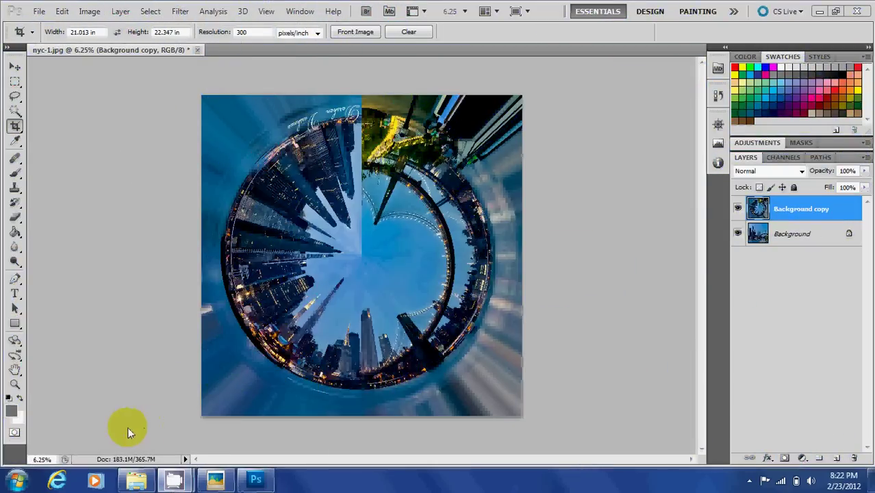
pyautogui.rightClick(181, 483)
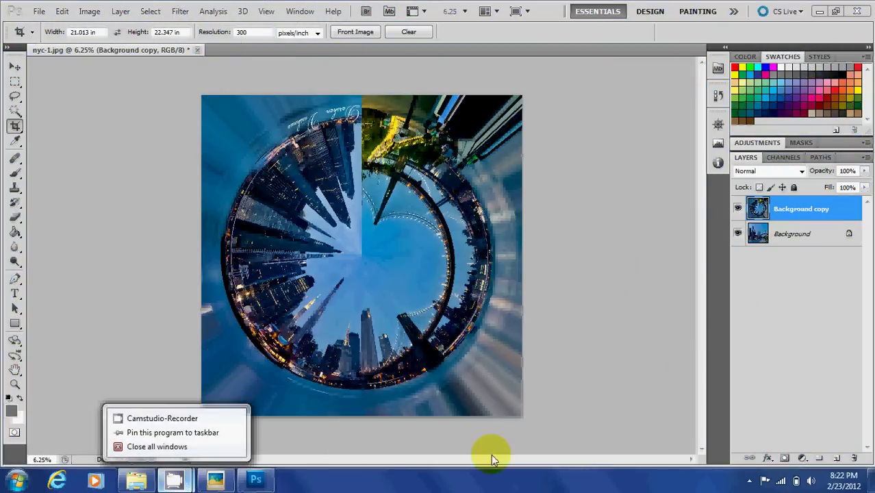